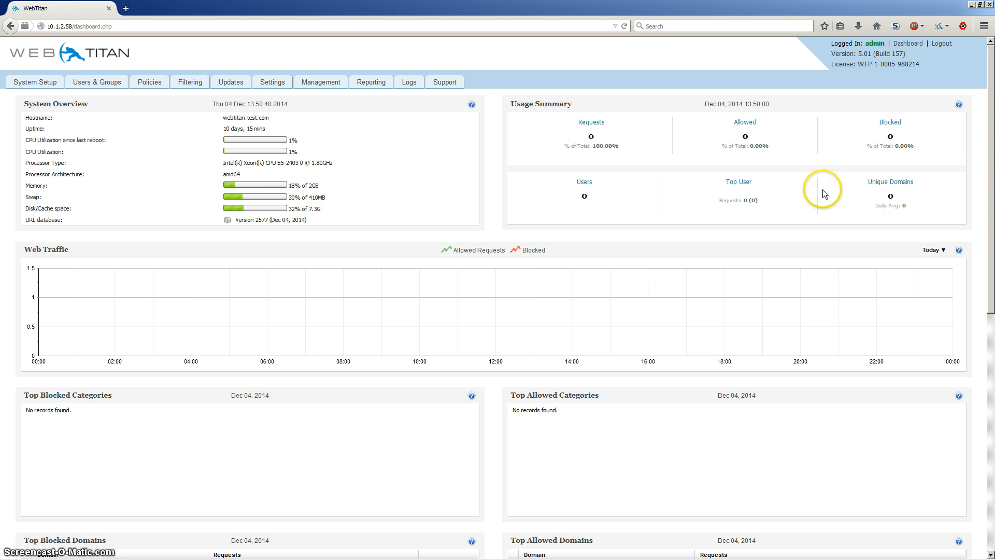
Start adding an LDAP server for user import with address 10.1.4.66 and base entry DC=coppertec,DC=local.
click(93, 87)
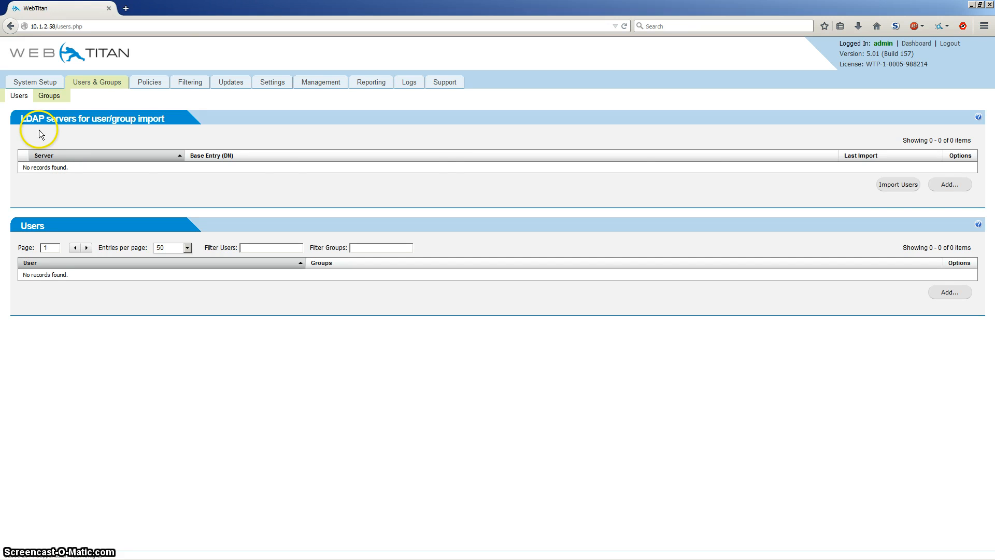
click(951, 186)
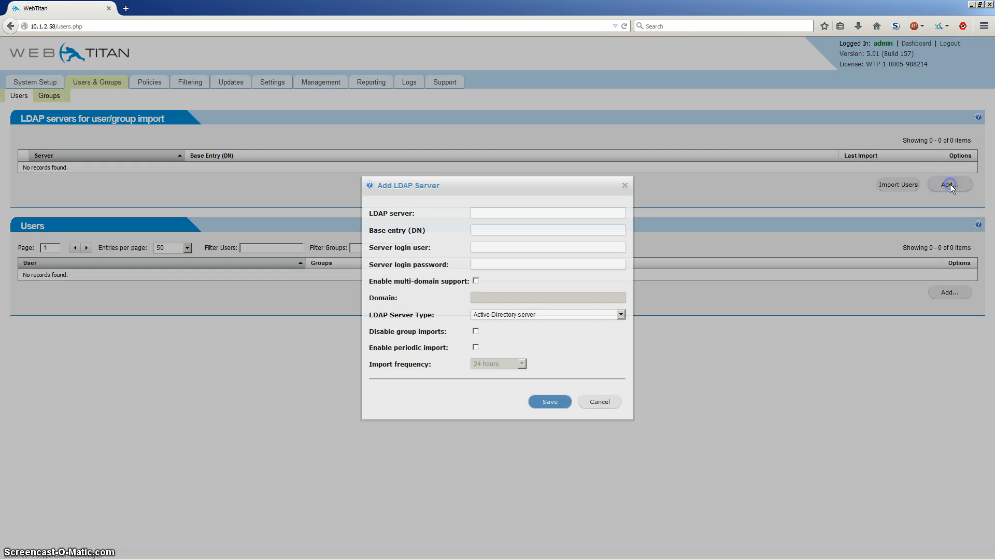
click(520, 214)
text(10.1.4.66)
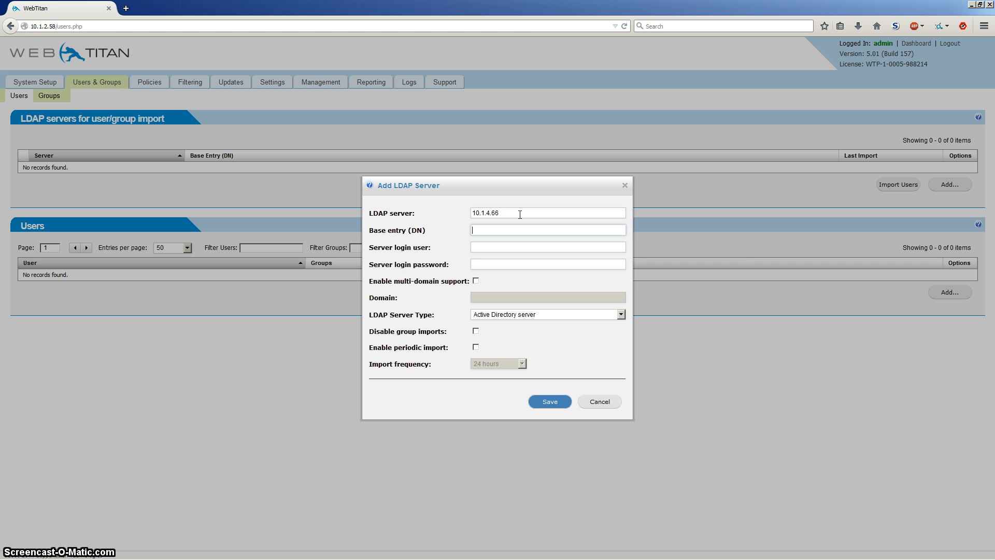
text(dc)
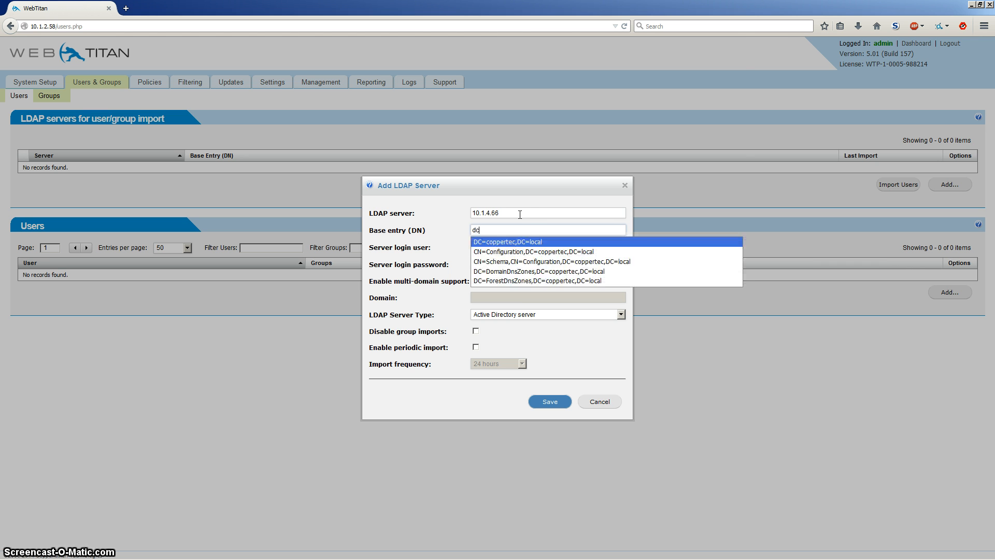
click(526, 244)
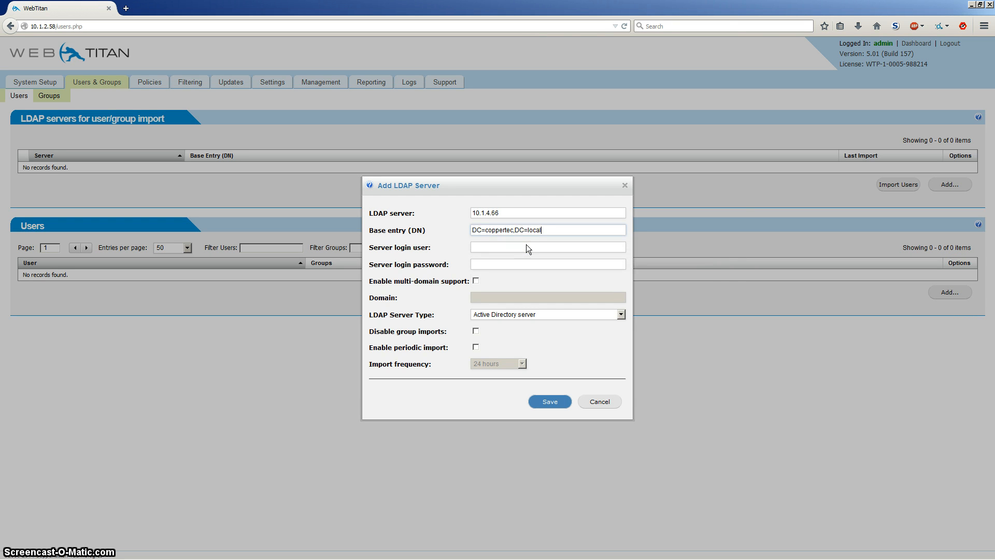
Enter the administrator's login user and the server login password for the LDAP server.
click(527, 244)
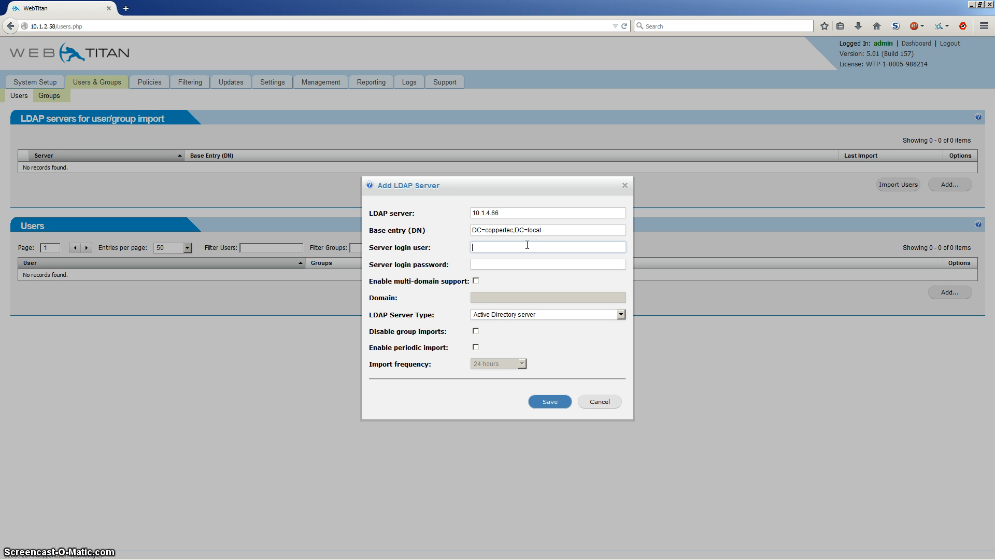
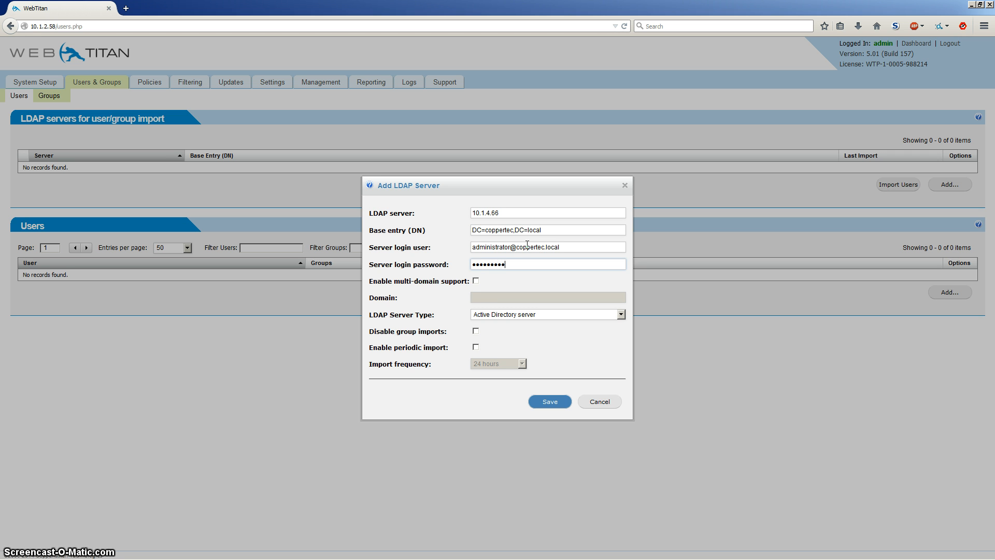
click(475, 281)
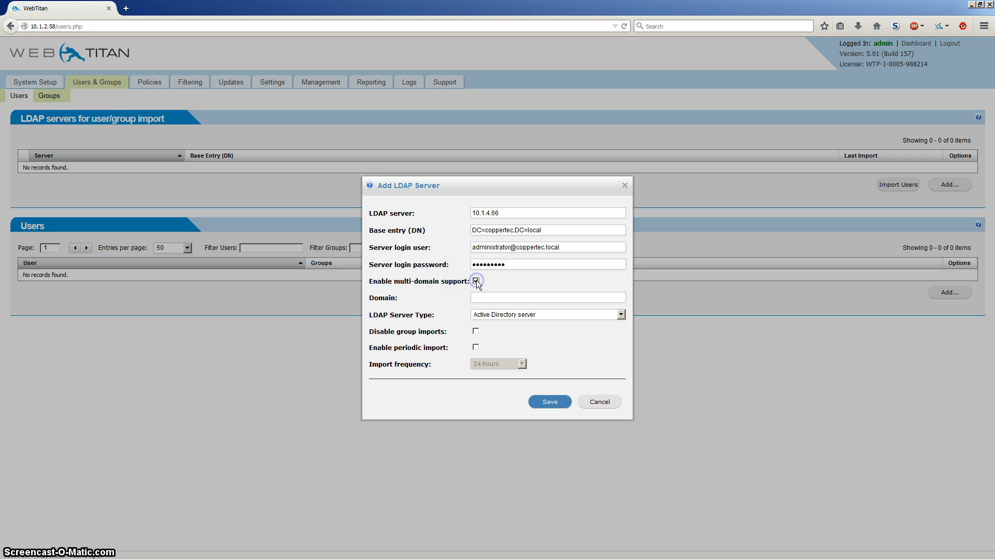
click(482, 299)
click(476, 281)
Choose Active Directory server as the LDAP server type, enable periodic import every 24 hours and save the server.
click(495, 315)
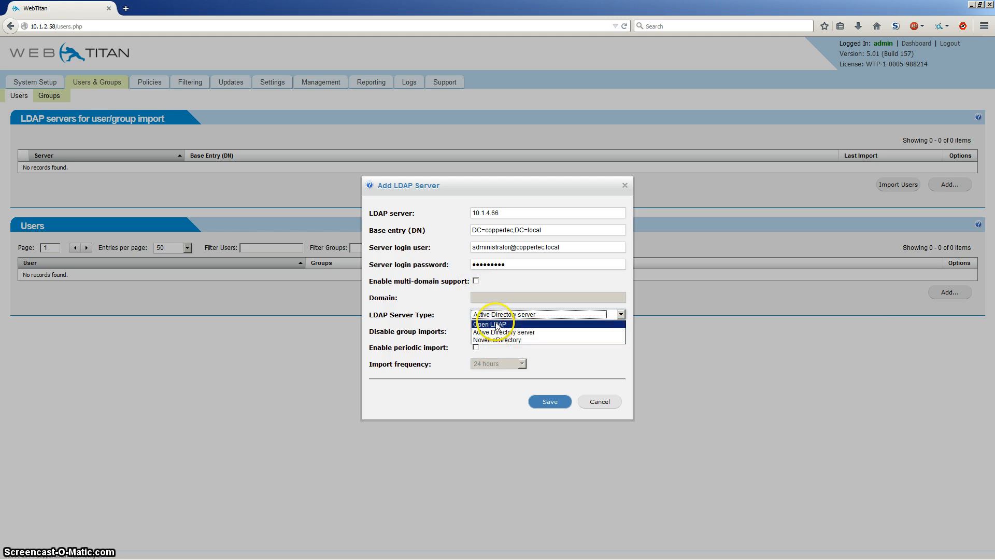
click(501, 332)
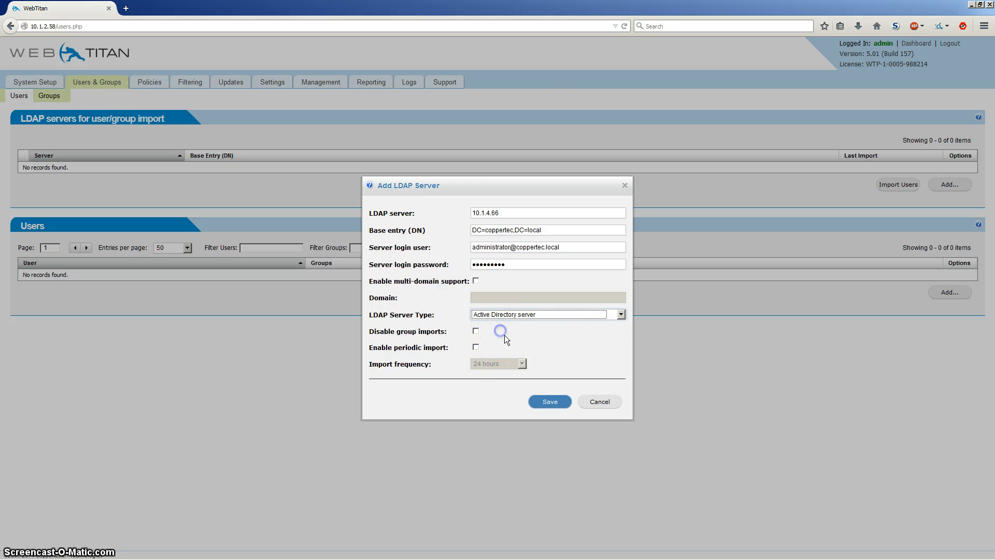
click(476, 332)
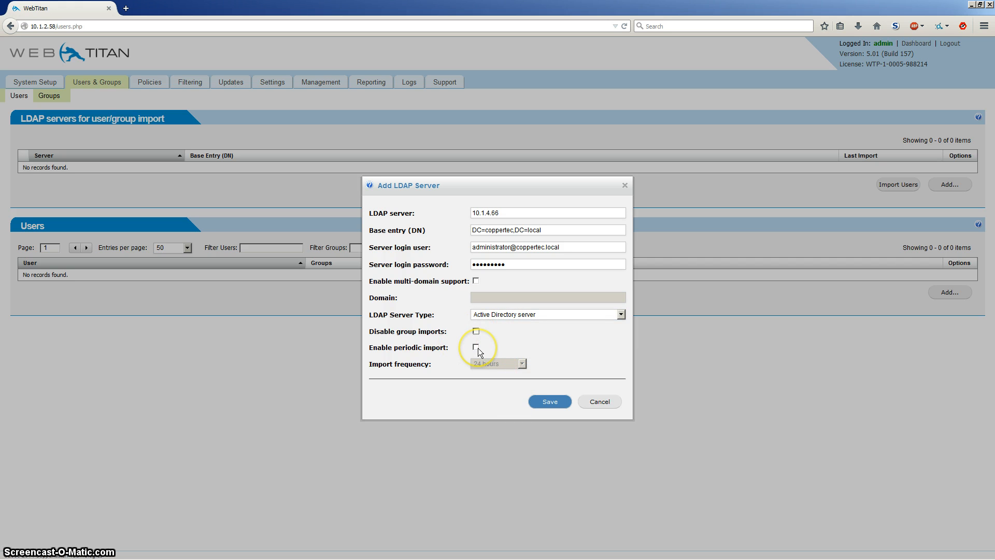
click(476, 348)
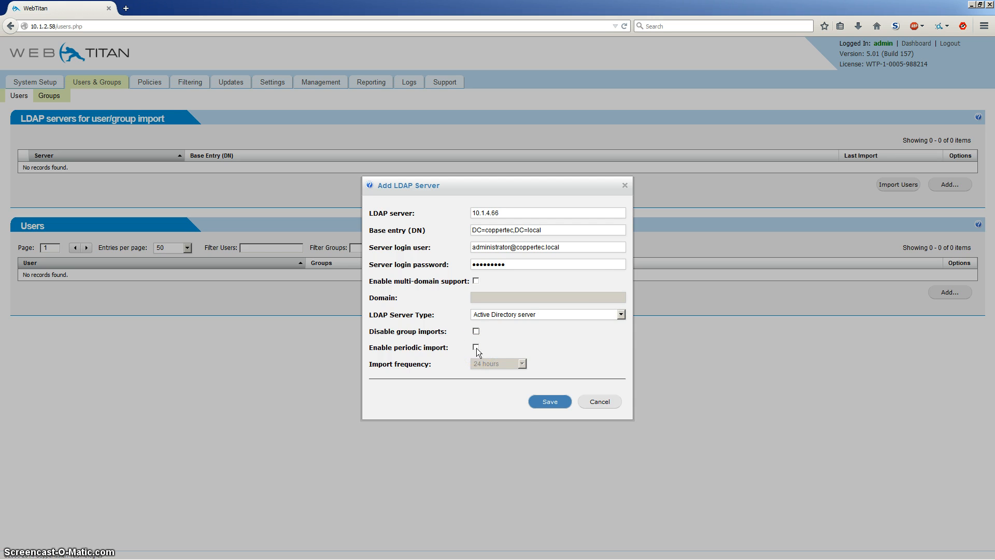
click(520, 364)
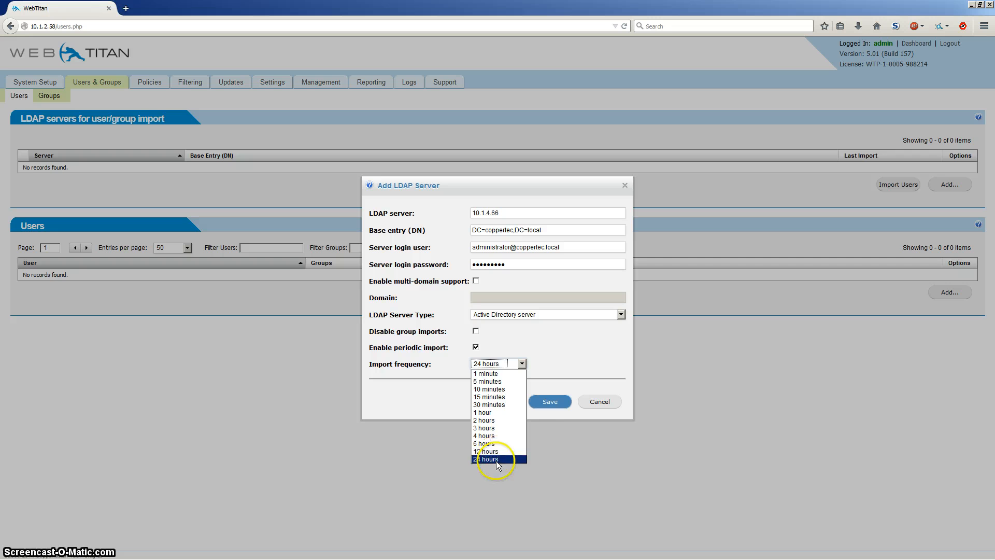
click(496, 459)
click(552, 403)
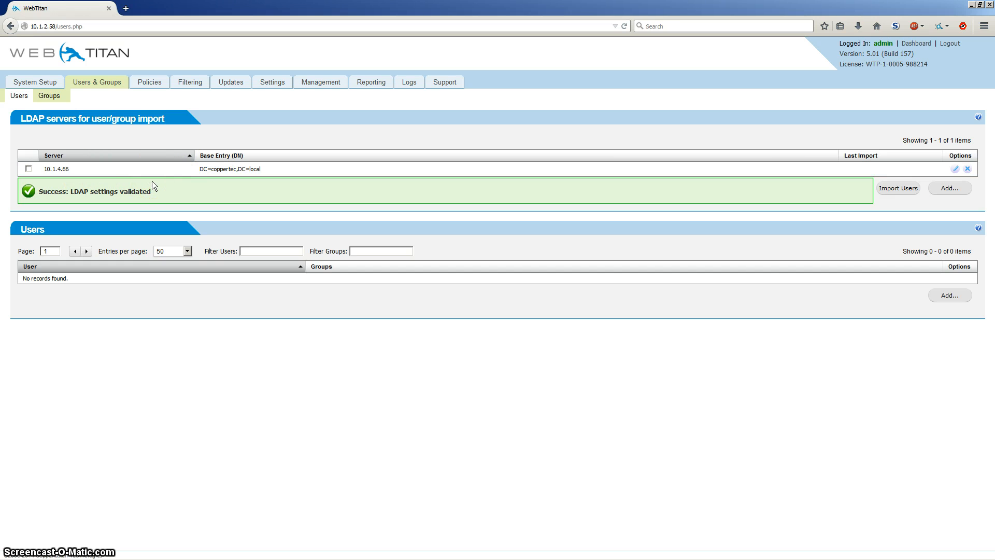
Import the users and groups from LDAP server 10.1.4.66 and view the groups list.
click(29, 169)
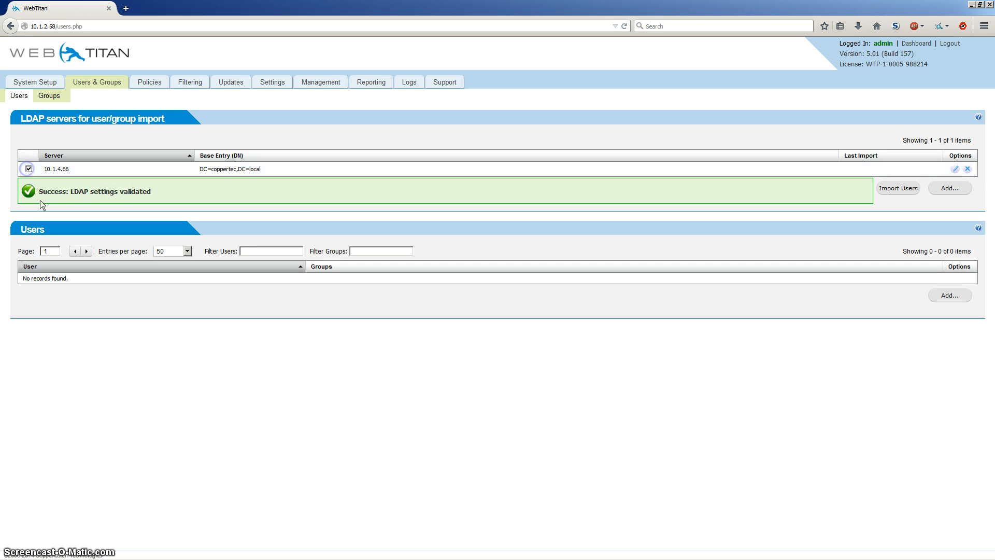
click(898, 189)
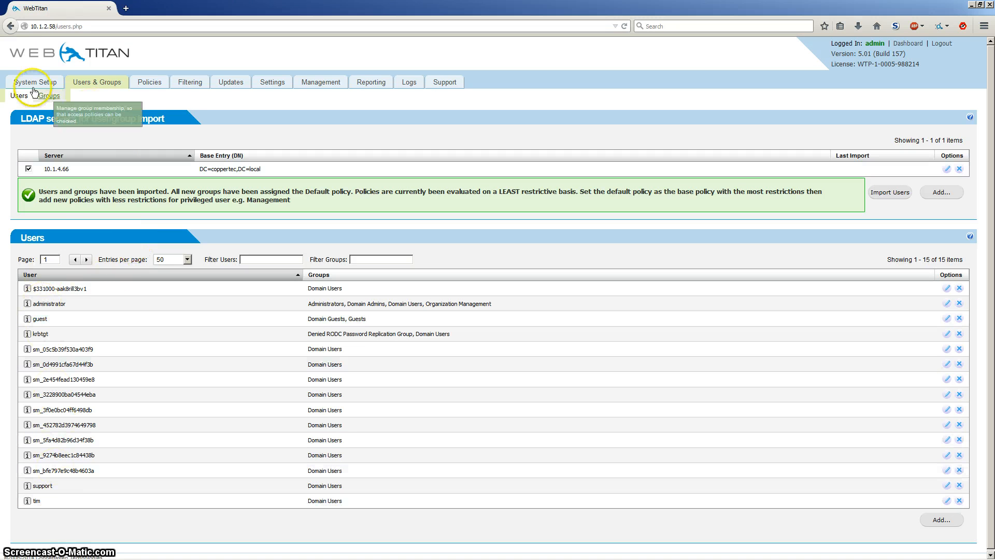
click(49, 95)
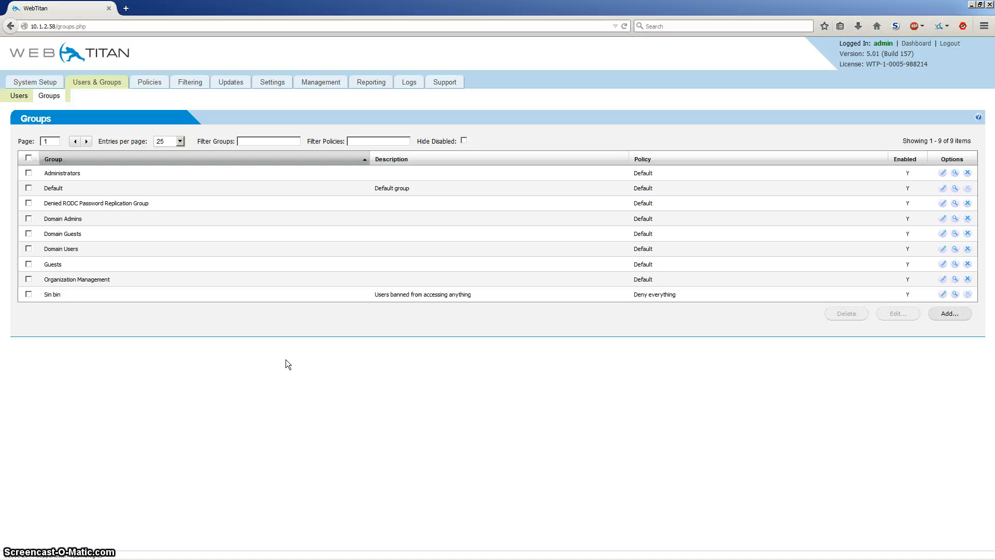
Start adding a user manually and enter the username, leaving full name, description and IP addresses blank.
click(19, 95)
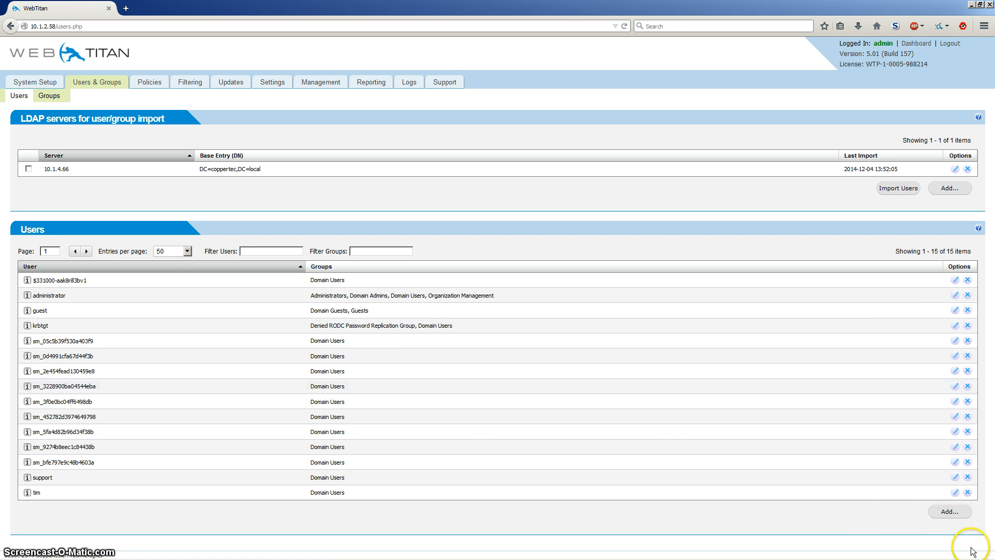
click(935, 512)
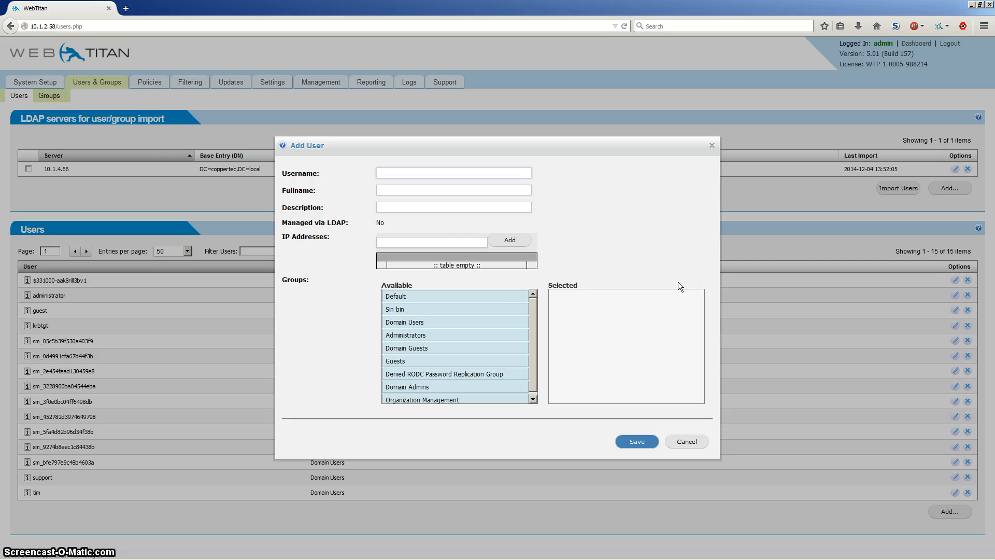
text(steven)
key(Tab)
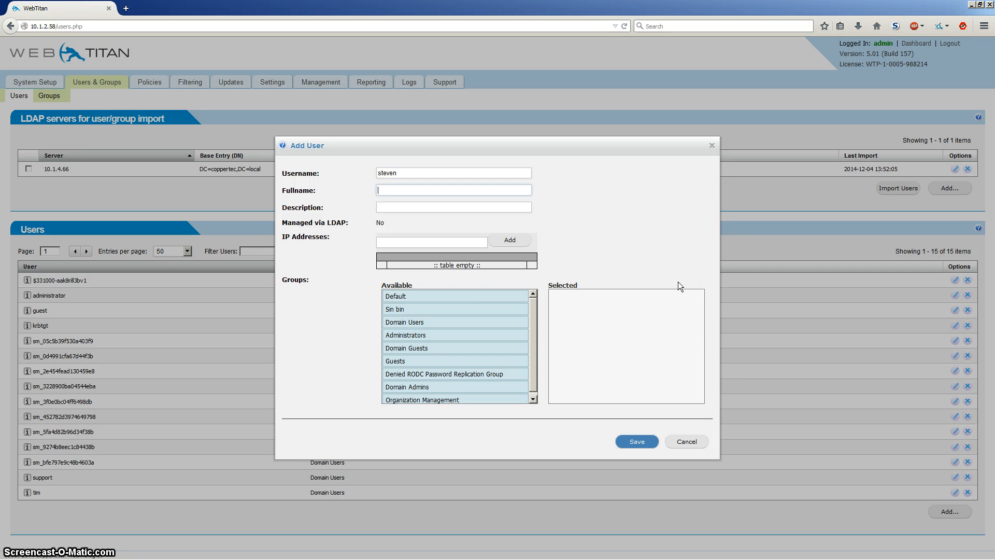
key(Tab)
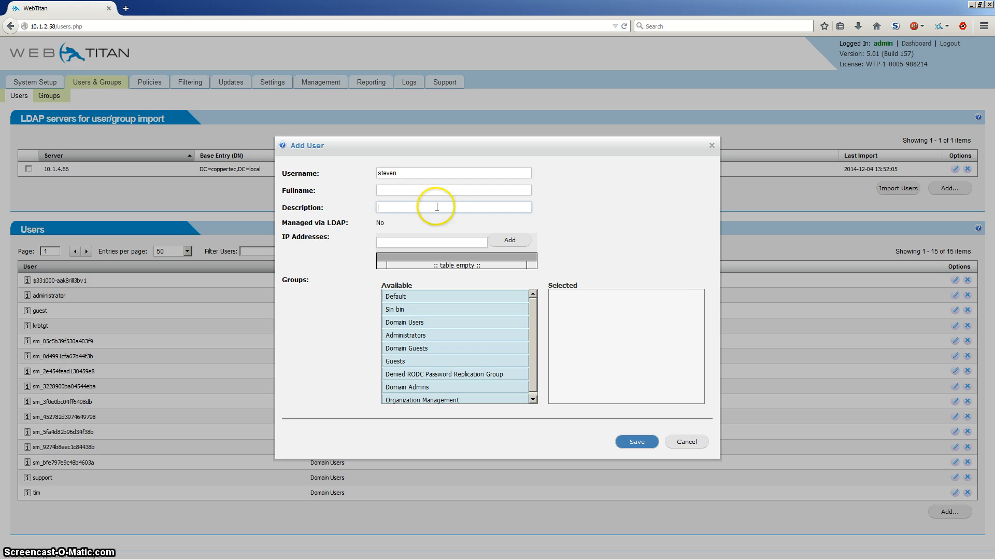
click(438, 242)
Assign the new user to the Domain Users, Administrators and Guests groups and save the user.
drag(436, 321, 594, 307)
drag(417, 333, 573, 323)
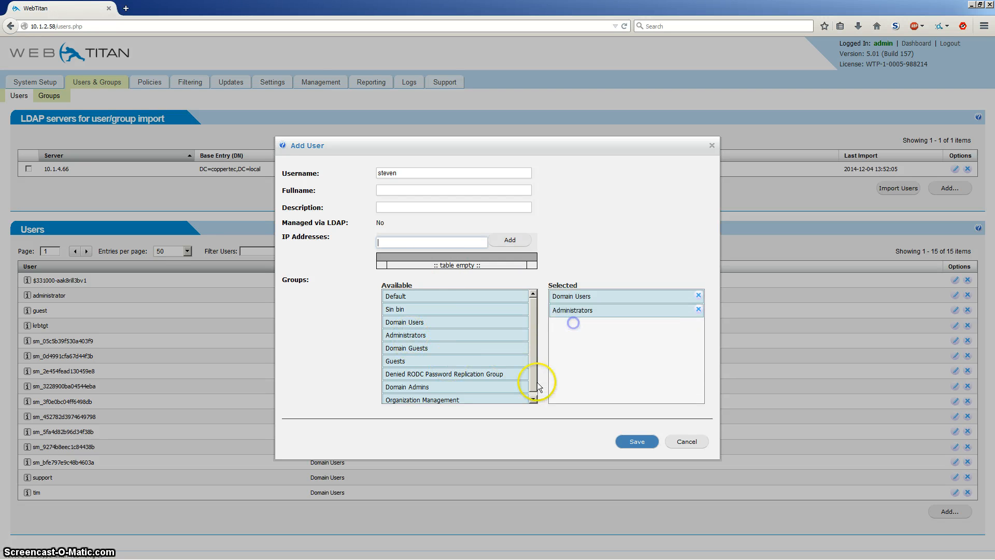
drag(398, 361, 563, 346)
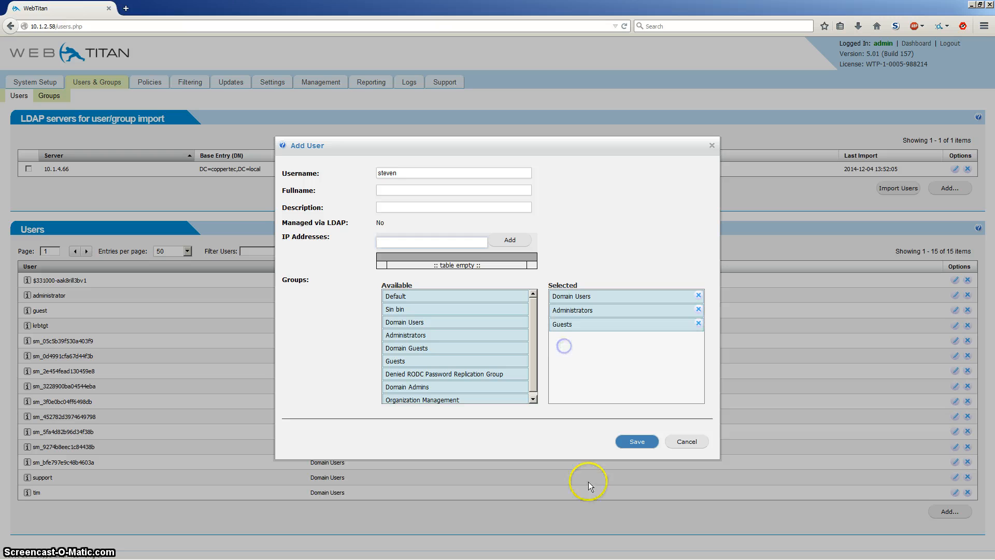
click(636, 442)
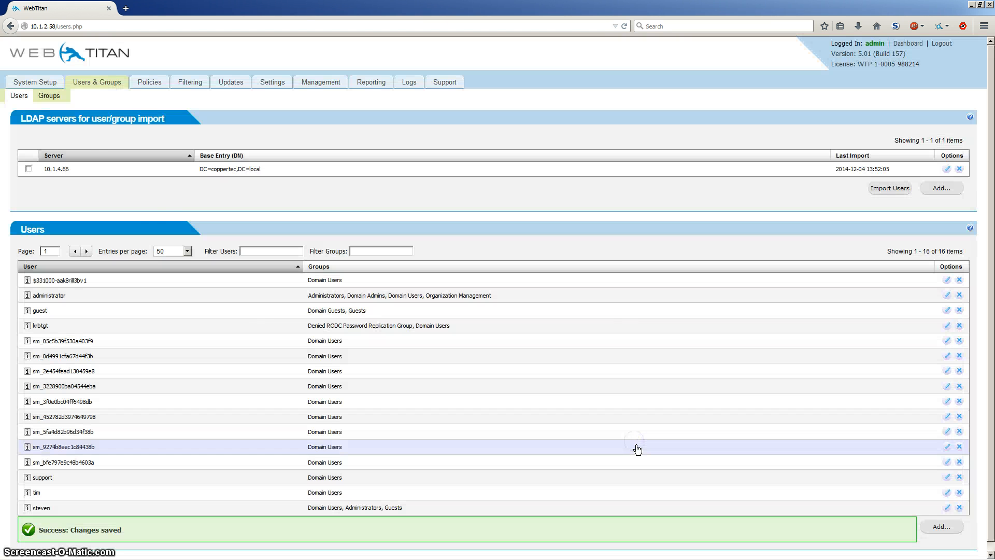
Add a group named Marketing with the Default filtering policy and save it.
click(46, 99)
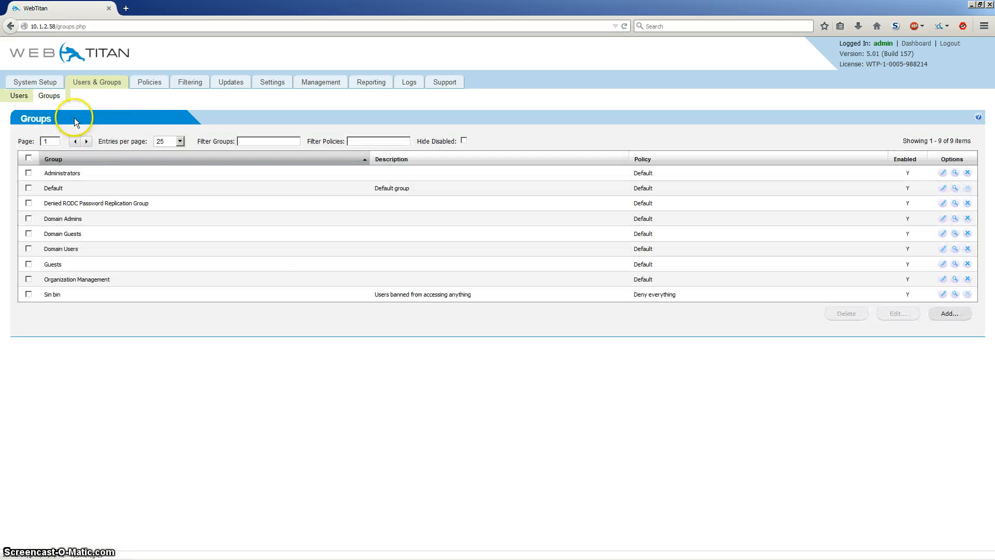
click(948, 314)
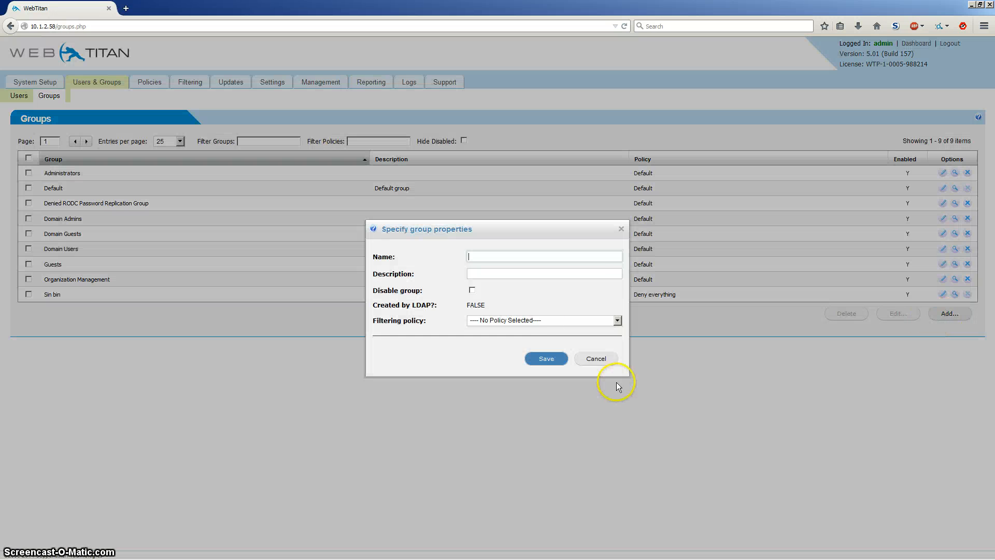
click(487, 256)
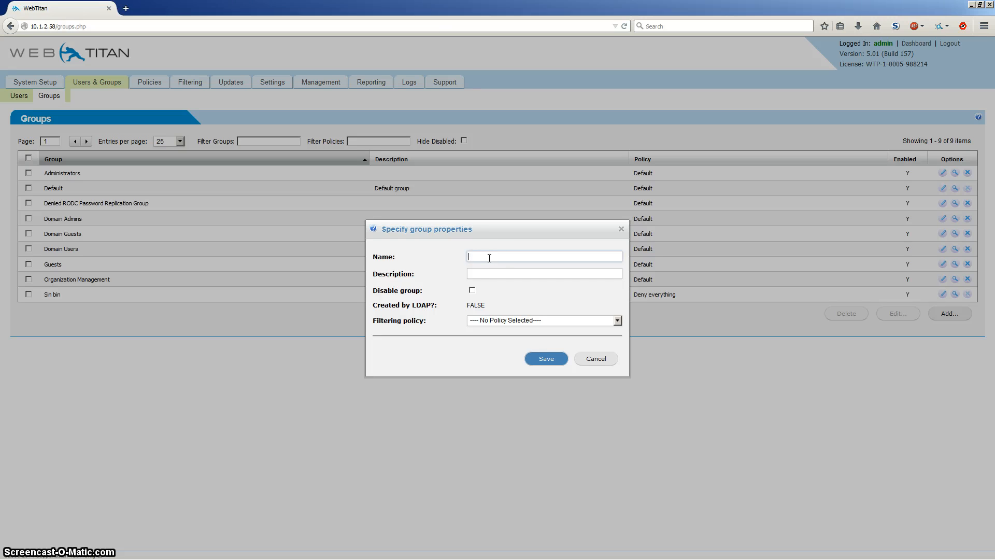
text(Marketing)
click(496, 275)
click(496, 320)
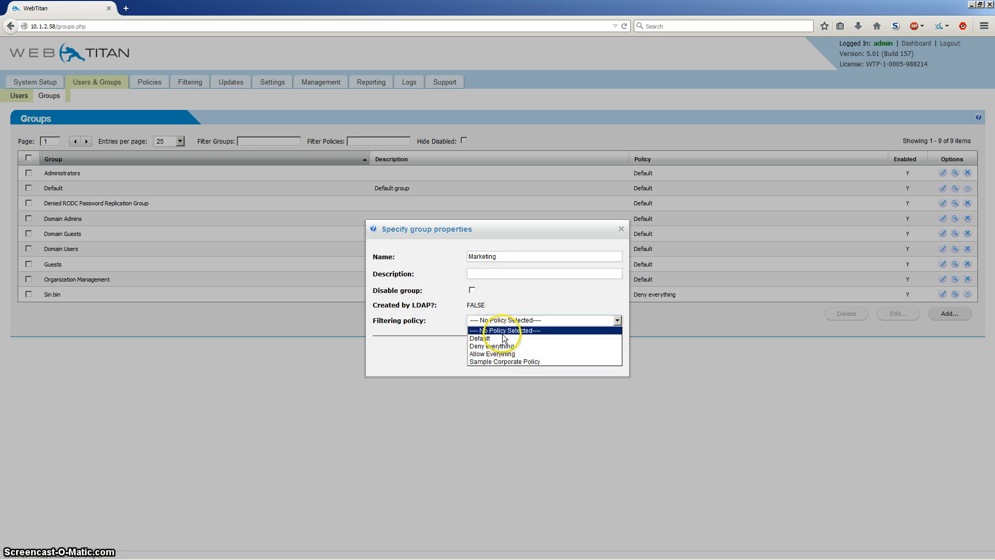
click(495, 338)
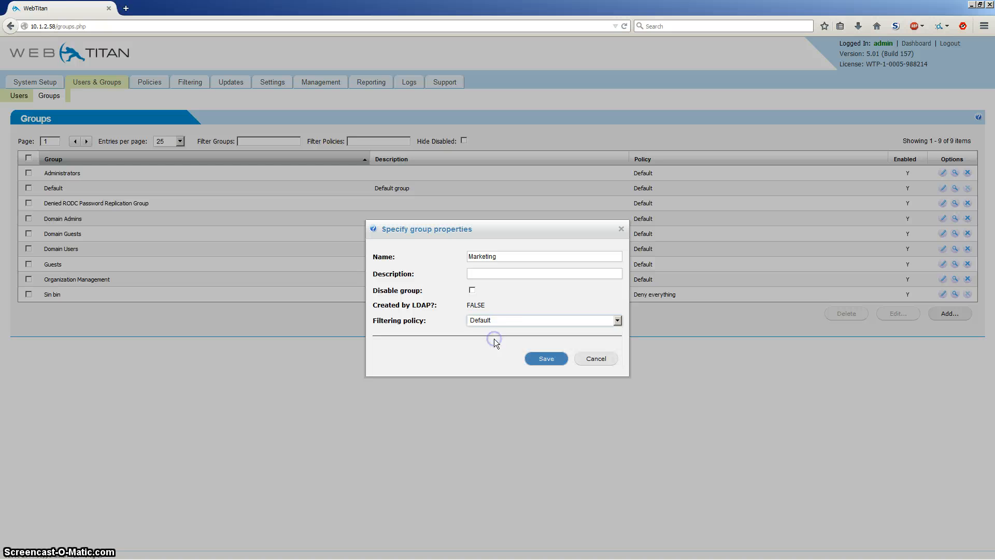
click(548, 360)
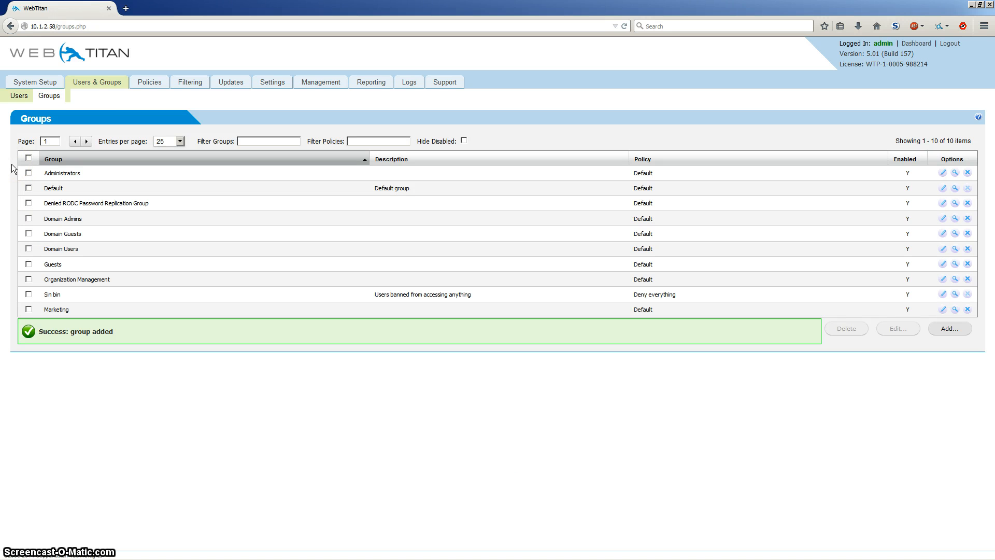
Add user sm_05c5b39f530a403f9 to the Domain Guests and Denied RODC Password Replication Group groups and save the changes.
click(19, 95)
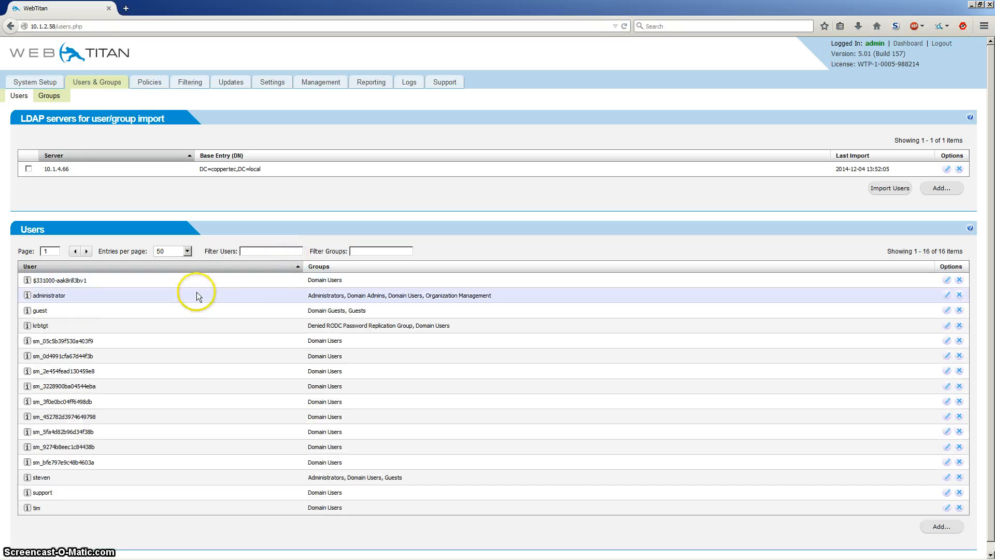
click(947, 340)
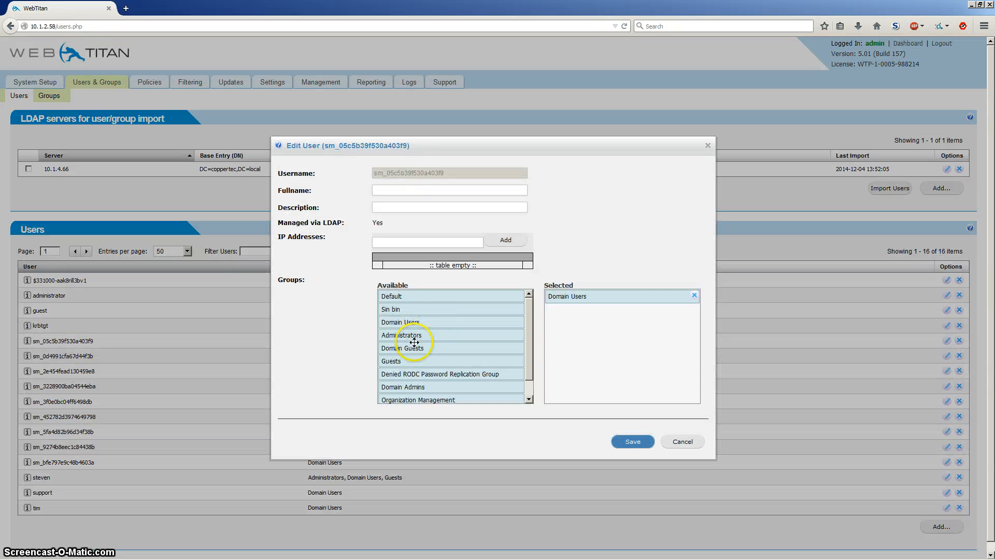
drag(460, 348, 578, 313)
drag(438, 373, 565, 331)
click(630, 441)
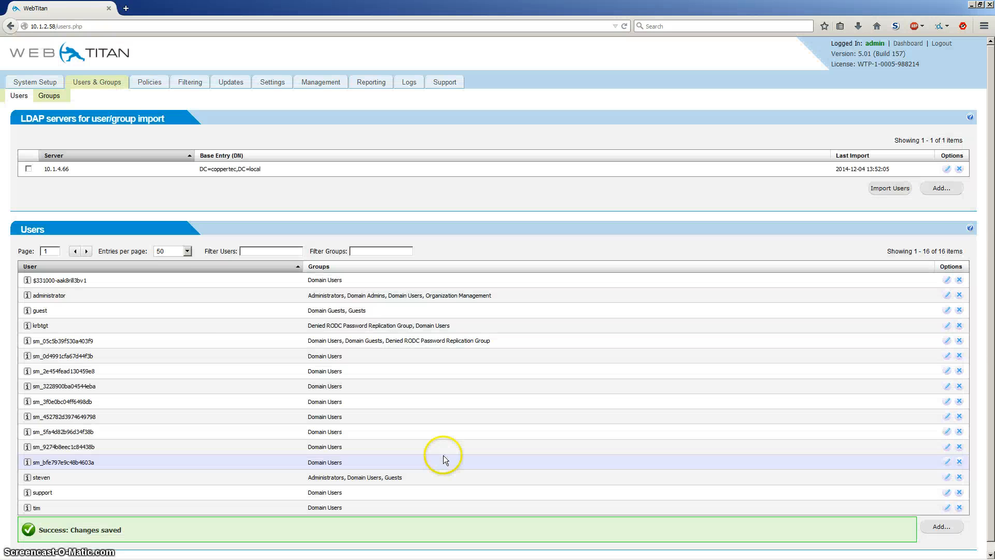
Review the filtering policy choices for the Domain Guests group, keep Default and close its properties.
click(49, 95)
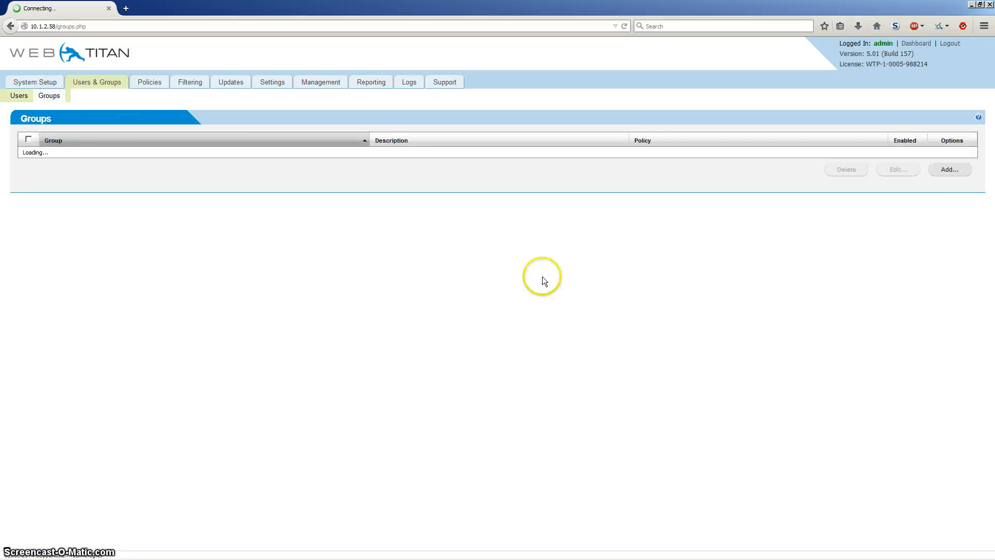
click(942, 234)
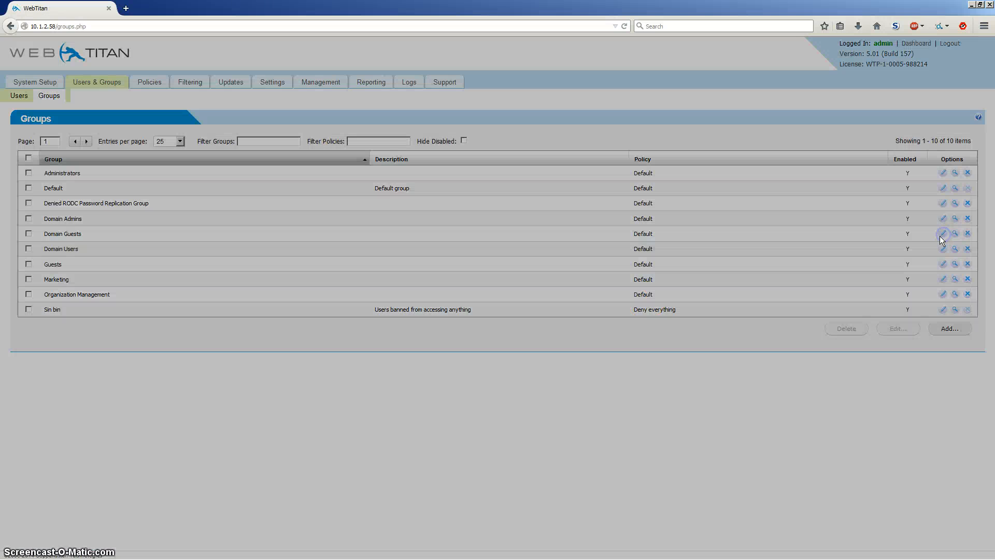
click(487, 320)
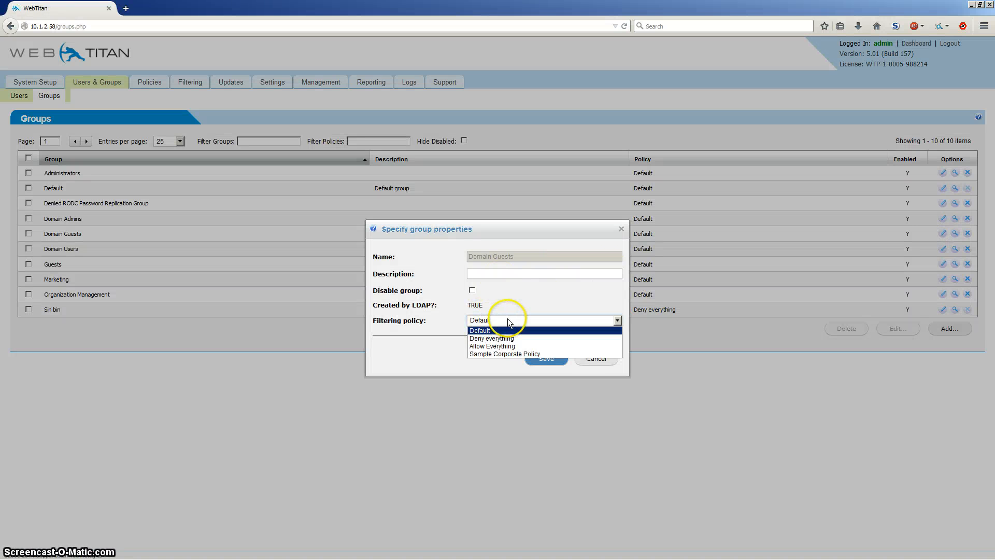
click(507, 318)
click(549, 361)
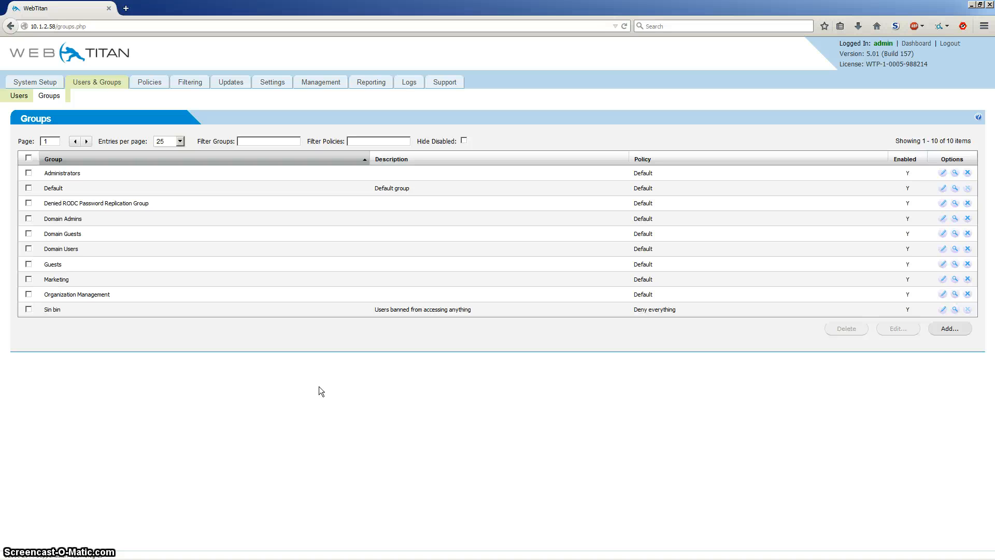
click(324, 387)
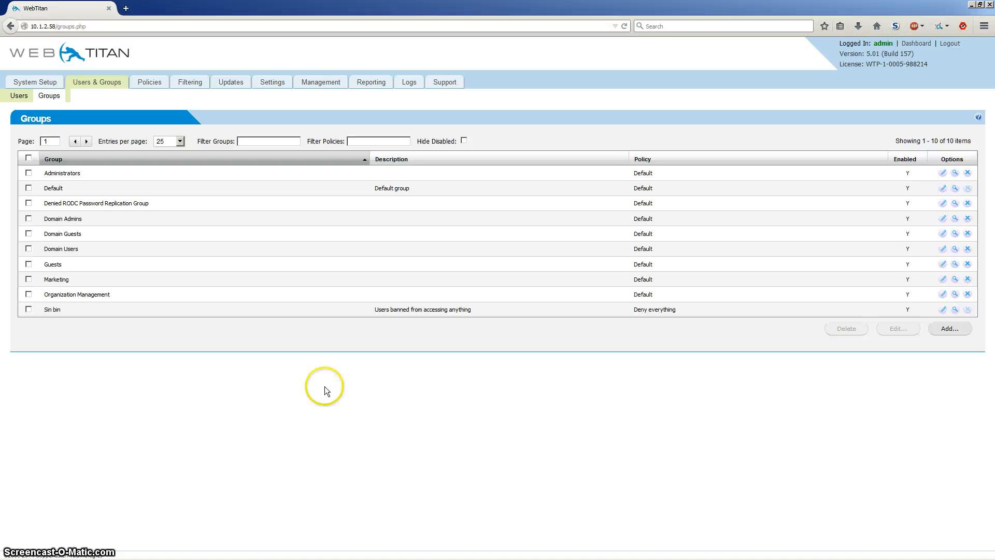